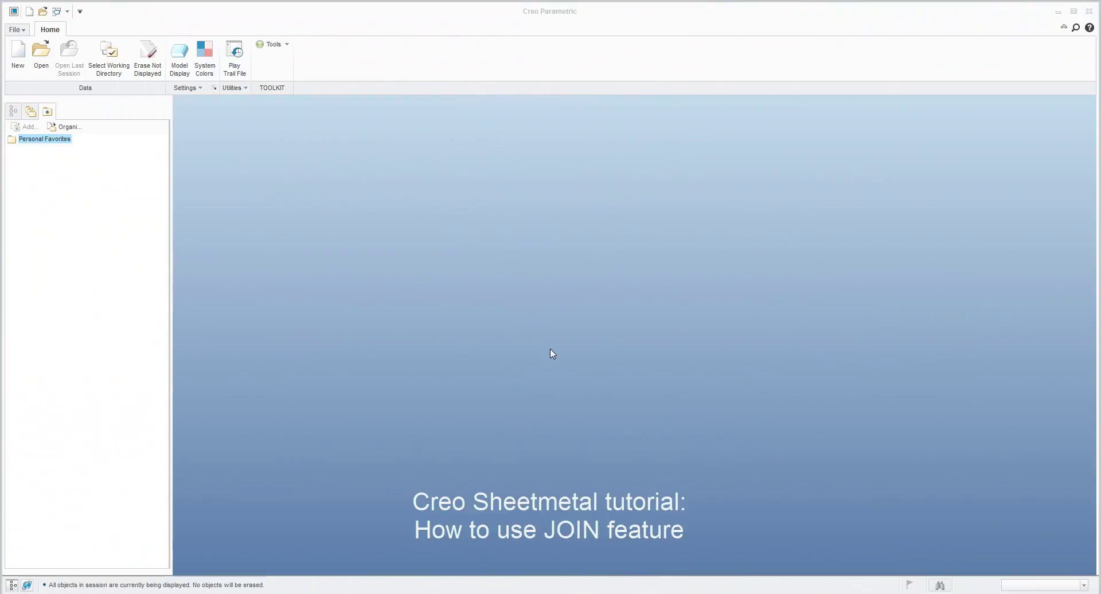
# - Create a new solid part named 'join'
pyautogui.click(18, 54)
pyautogui.write('join')
pyautogui.press('Return')
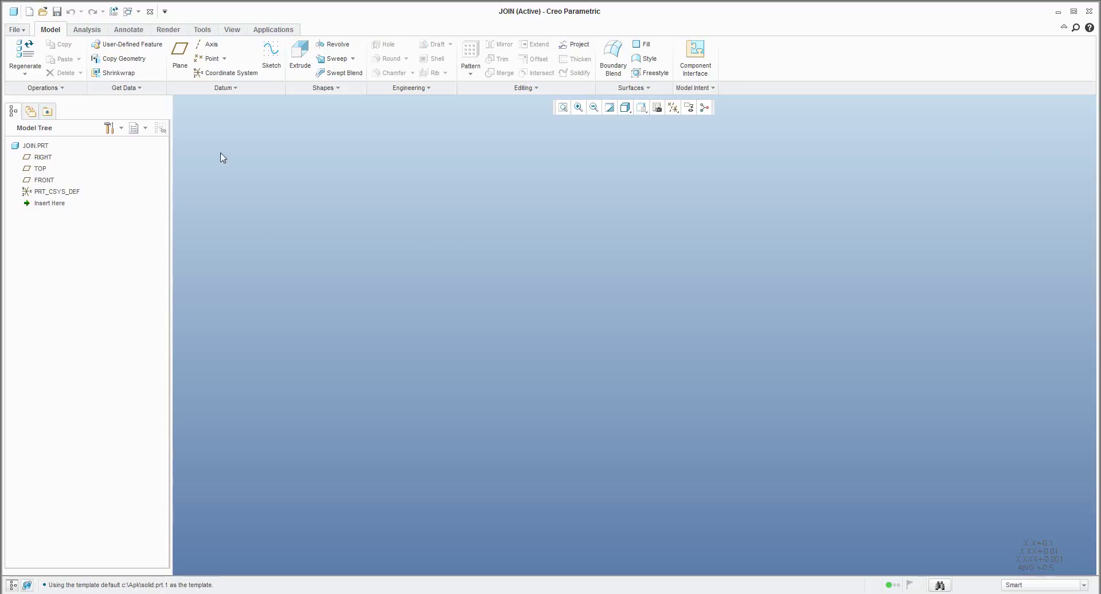
# - Convert the JOIN solid to sheetmetal and expand the Editing tools list
pyautogui.click(47, 90)
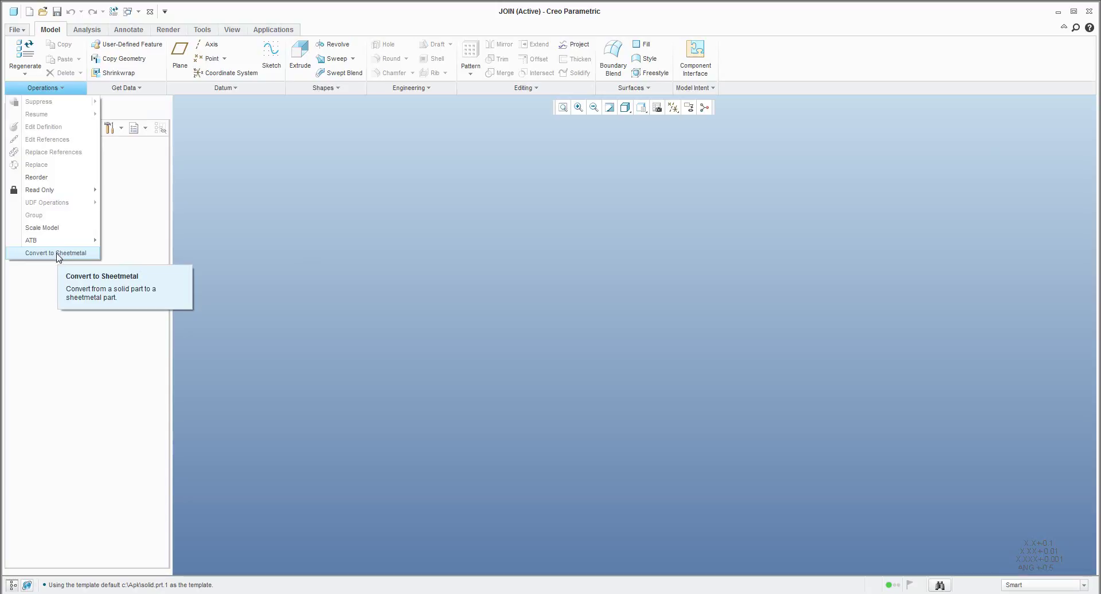
pyautogui.click(58, 254)
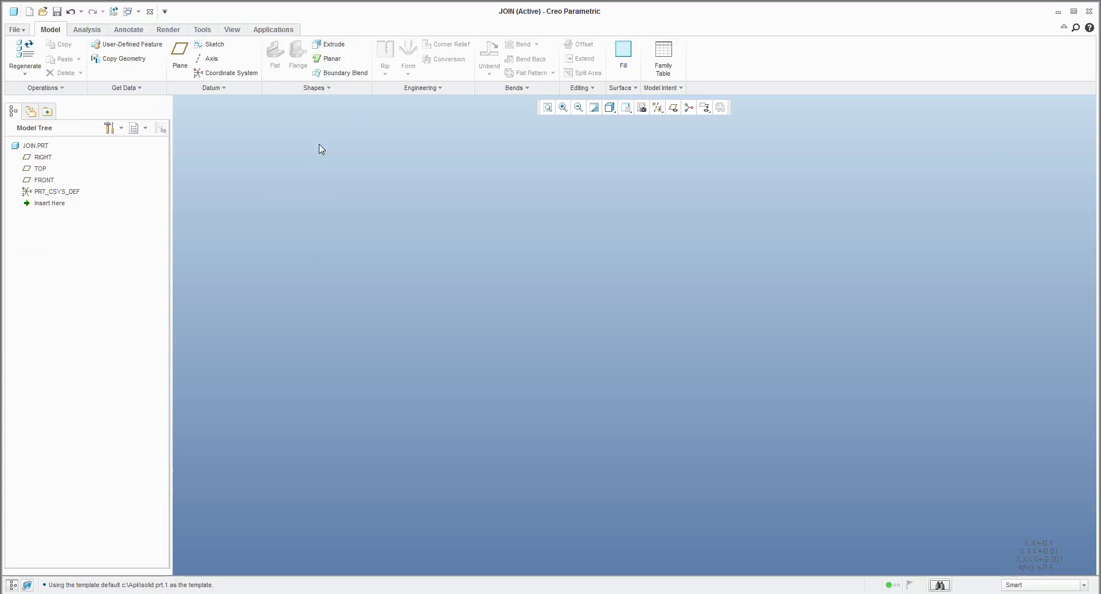
pyautogui.click(584, 88)
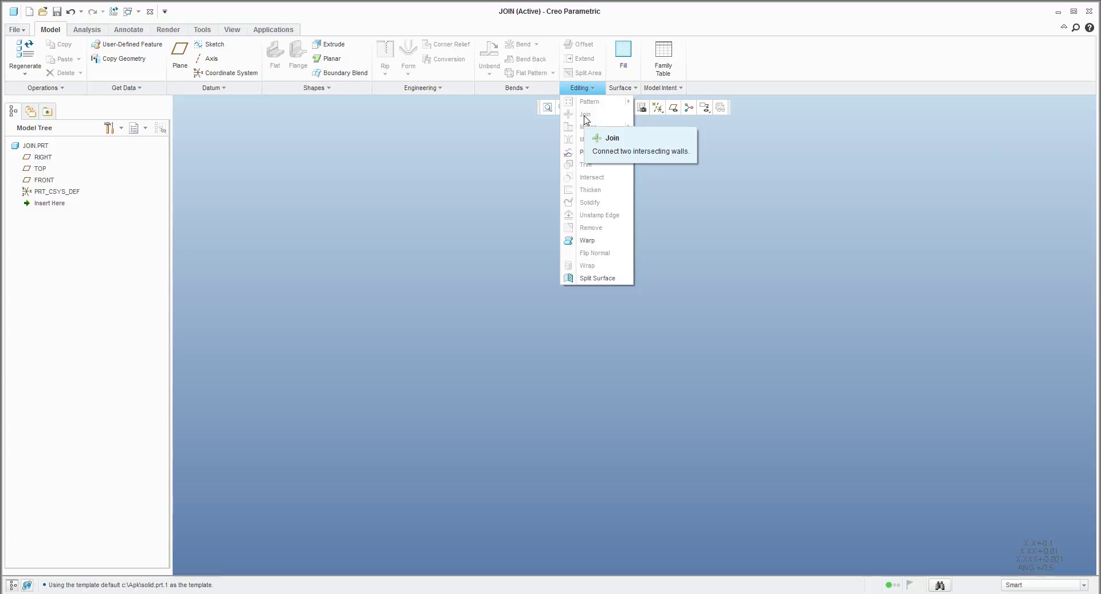
# - Sketch a vertical line on the FRONT plane for an extruded first wall
pyautogui.click(370, 204)
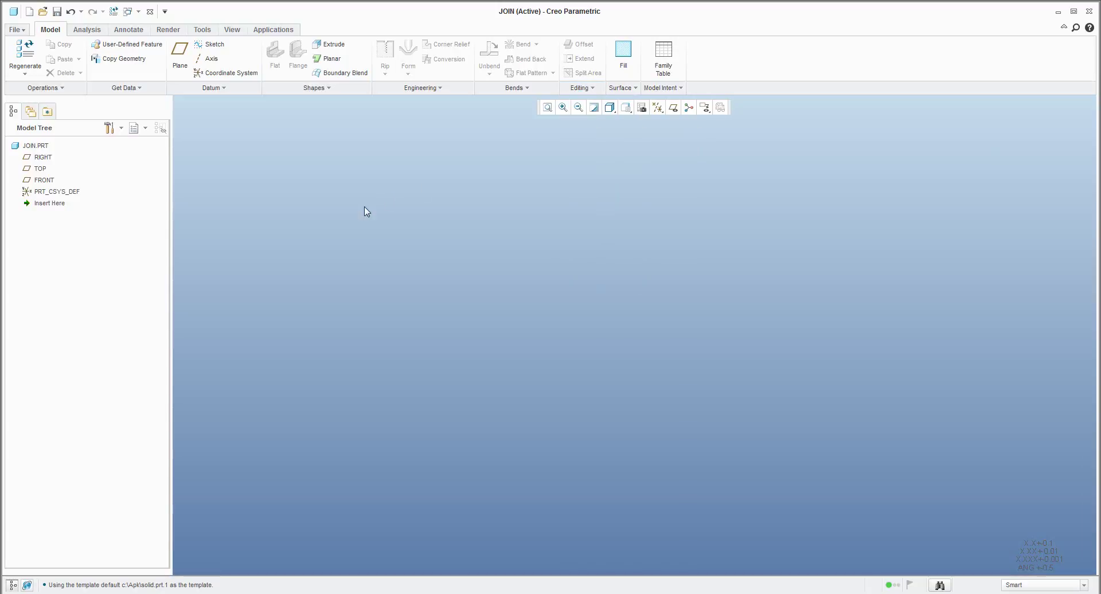
pyautogui.click(324, 46)
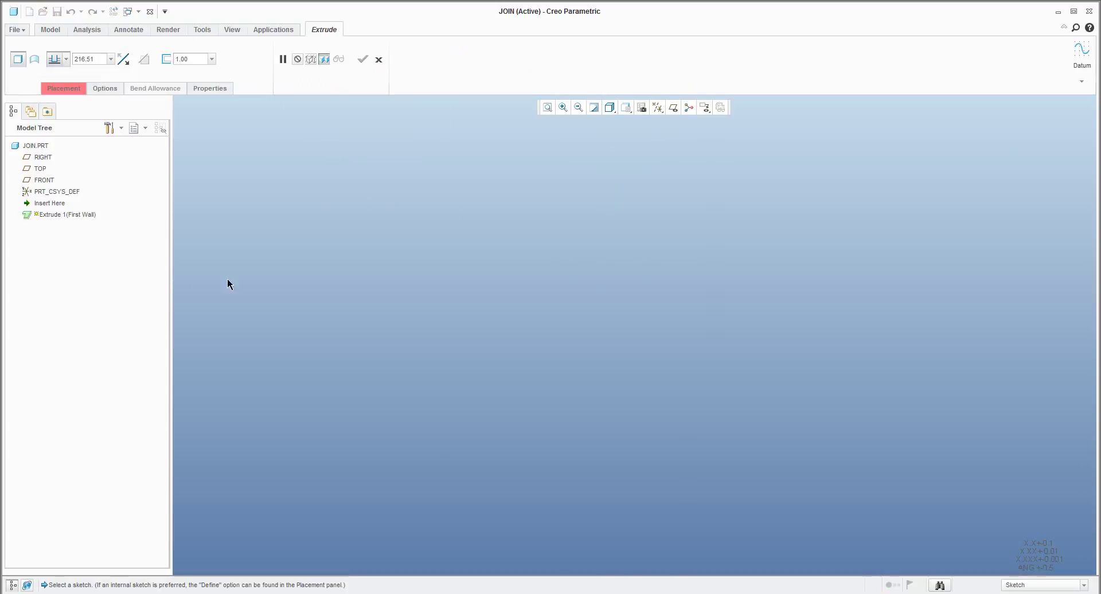
pyautogui.click(44, 180)
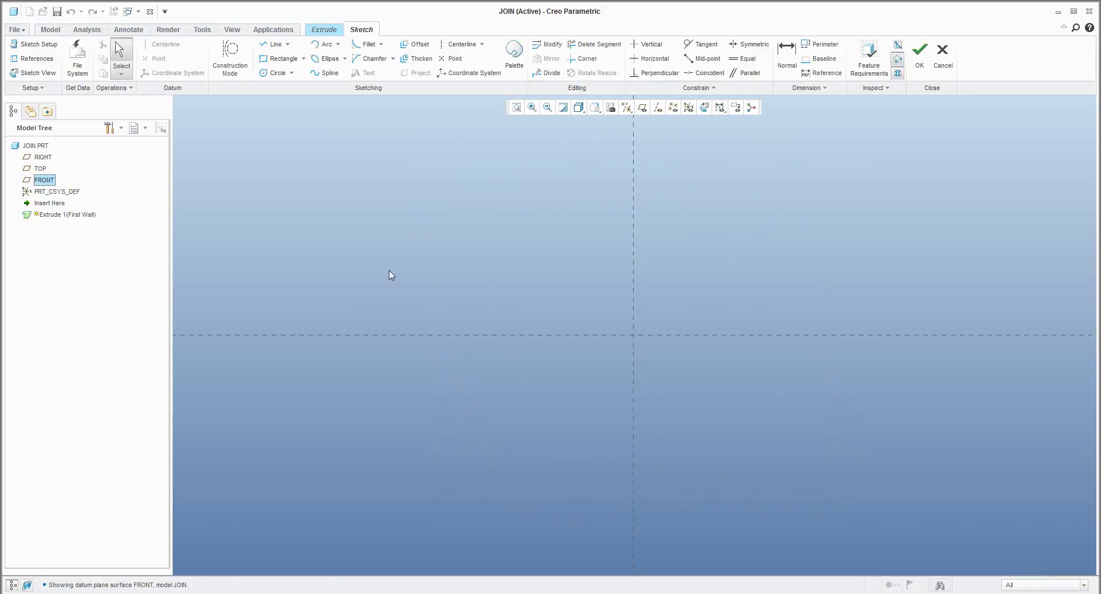
pyautogui.click(272, 45)
pyautogui.click(634, 164)
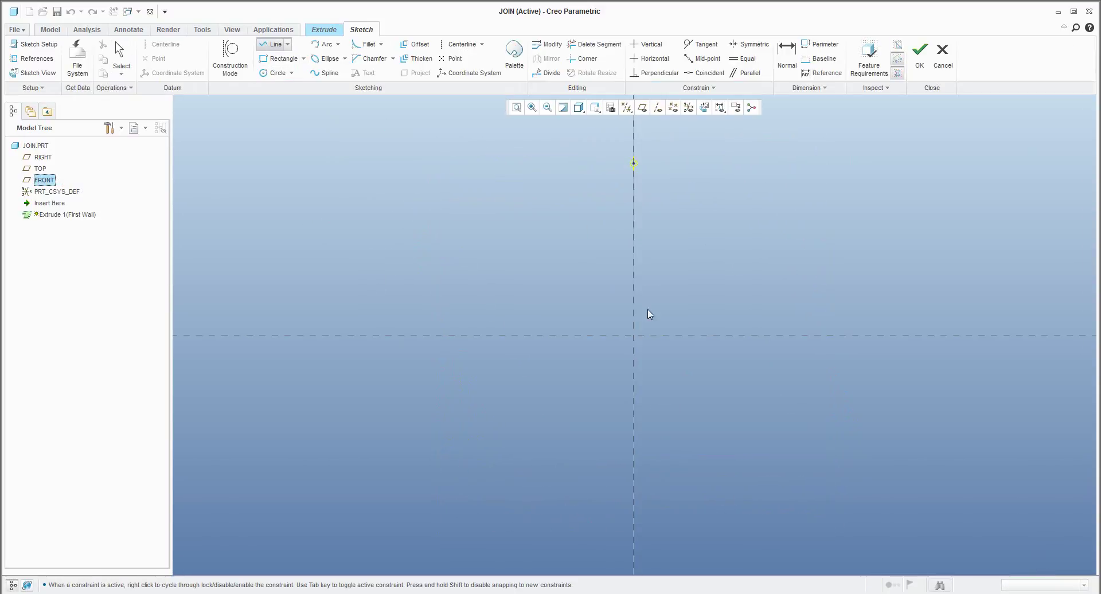
pyautogui.click(634, 335)
pyautogui.middleClick(681, 290)
pyautogui.scroll(1, 681, 290)
pyautogui.click(920, 57)
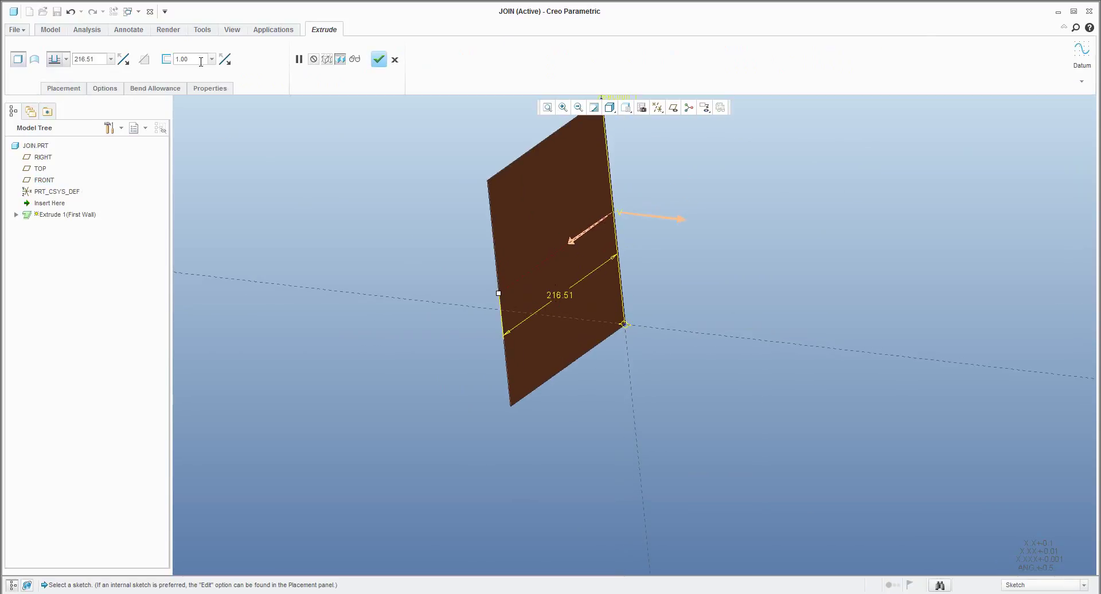
# - Give the wall 2.00 thickness and a symmetric depth of 260.80, then finish it
pyautogui.doubleClick(200, 61)
pyautogui.write('2')
pyautogui.press('Return')
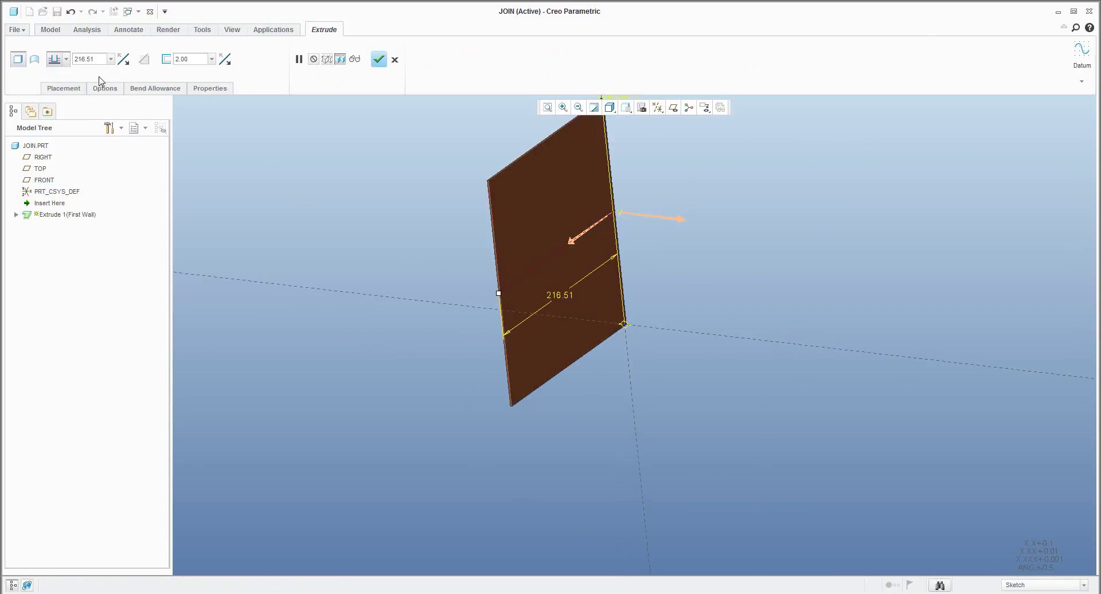
pyautogui.rightClick(498, 294)
pyautogui.click(528, 326)
pyautogui.moveTo(530, 364); pyautogui.dragTo(509, 312, button='middle')
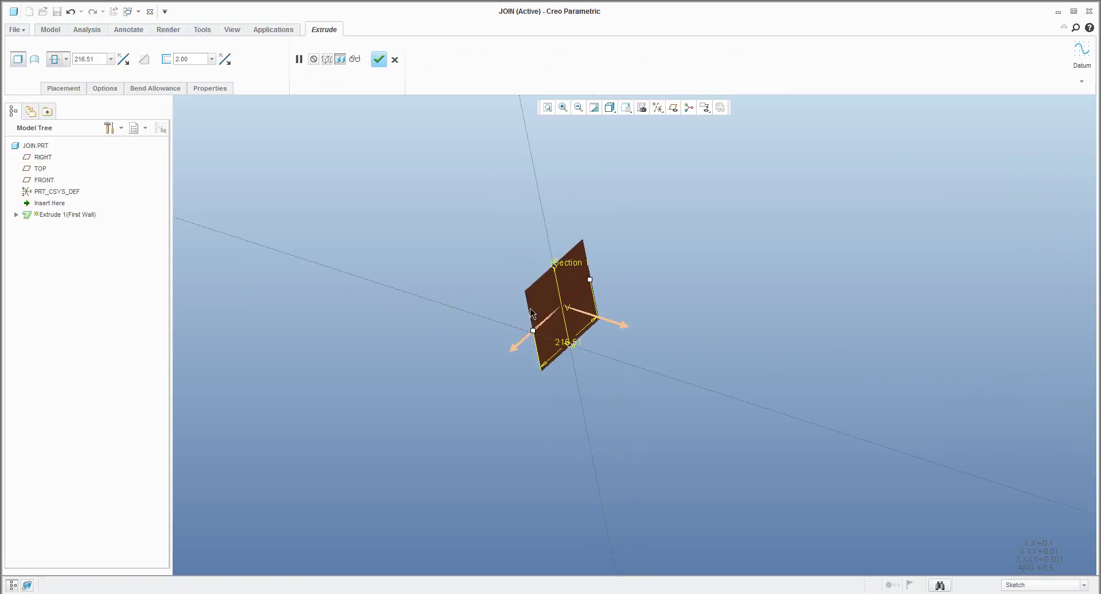
pyautogui.scroll(-3, 538, 311)
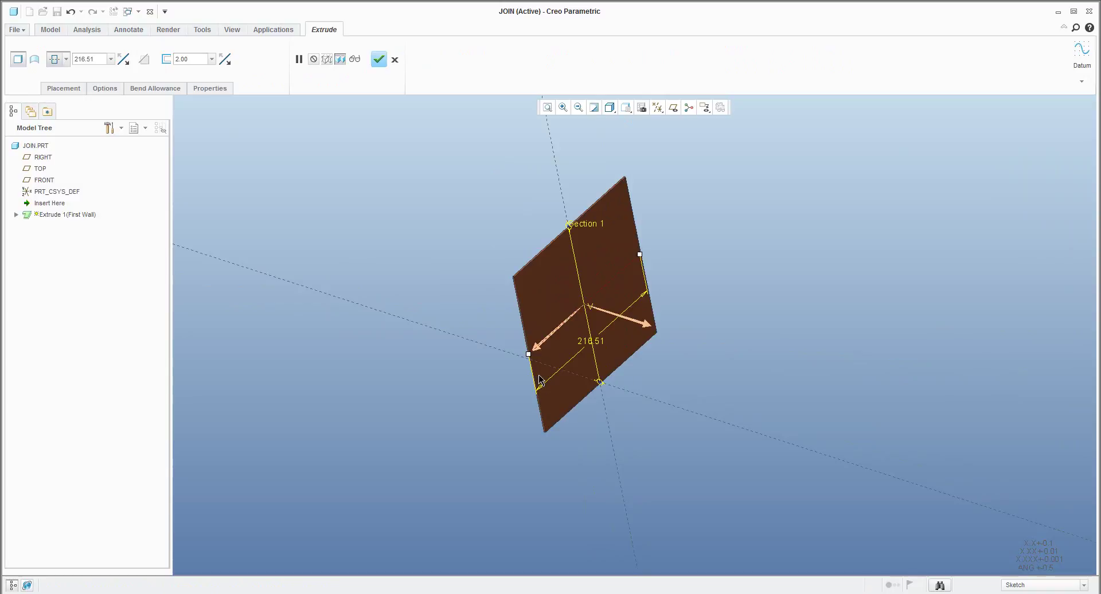
pyautogui.moveTo(529, 353); pyautogui.dragTo(479, 312)
pyautogui.middleClick(480, 311)
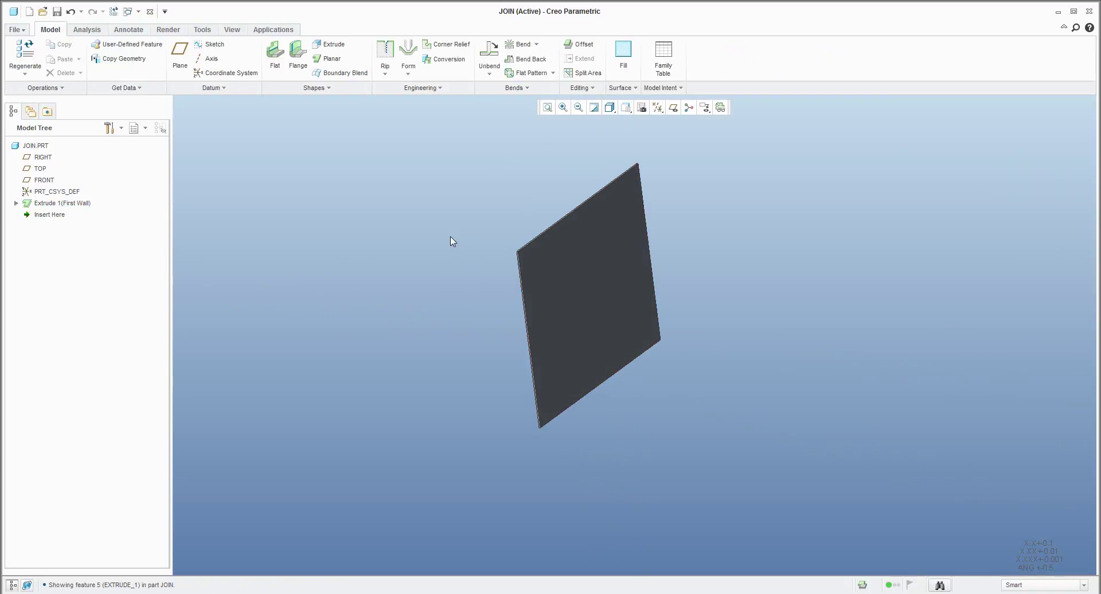
# - Start a second extruded wall sketched on the first wall's plane using Use Previous
pyautogui.click(335, 45)
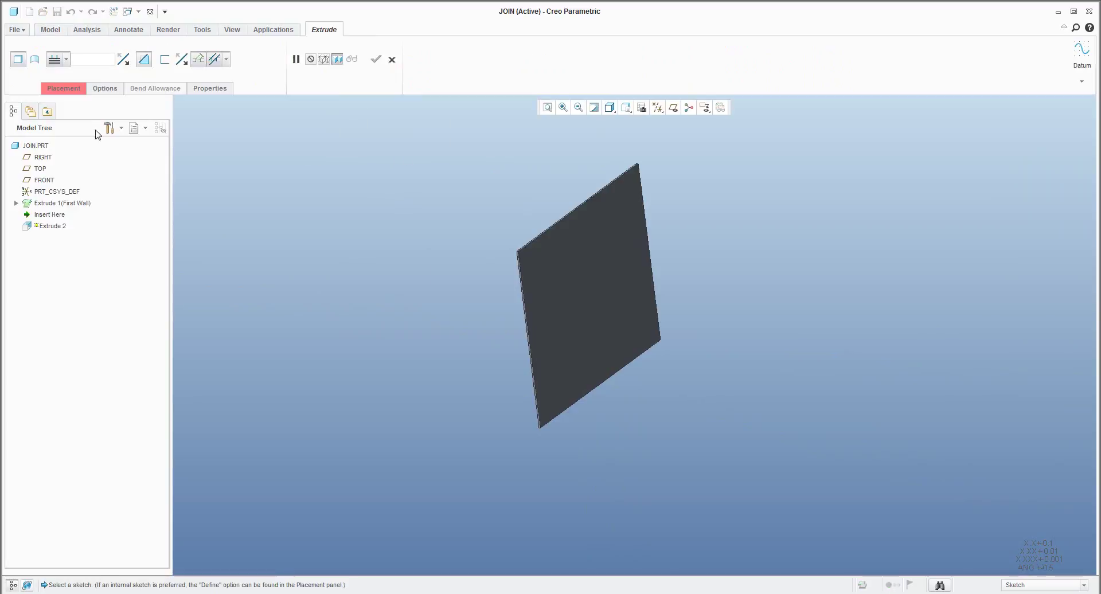
pyautogui.click(63, 89)
pyautogui.click(167, 128)
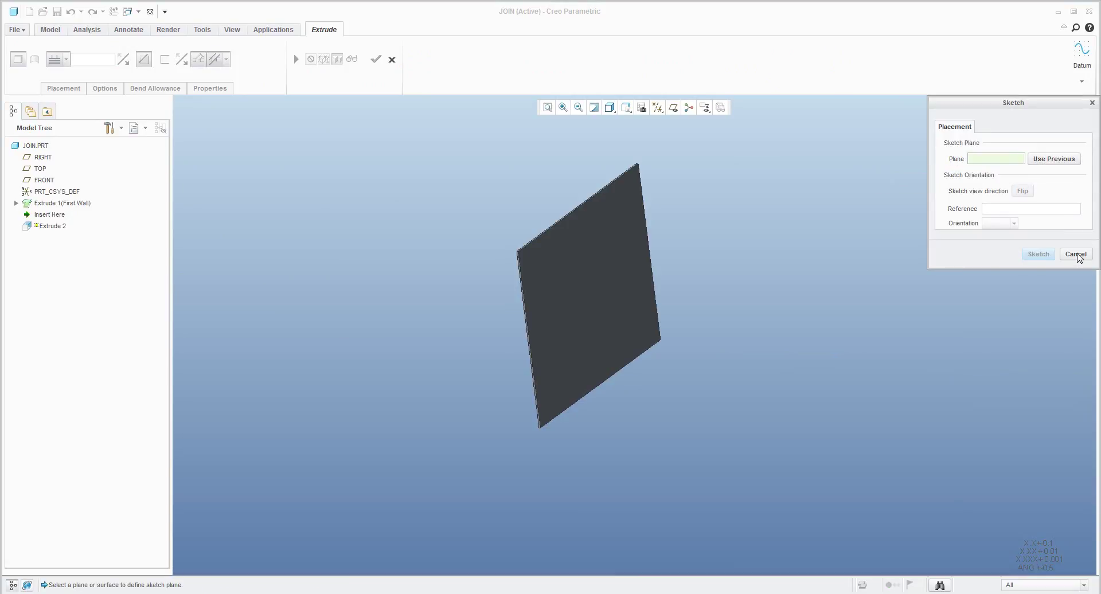
pyautogui.click(1076, 254)
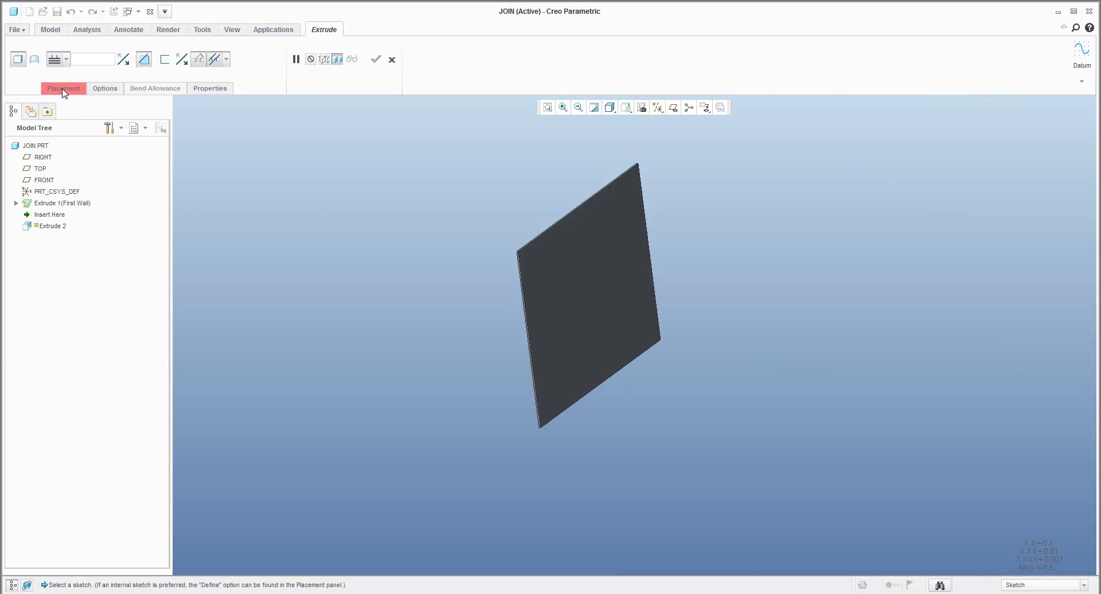
pyautogui.click(63, 90)
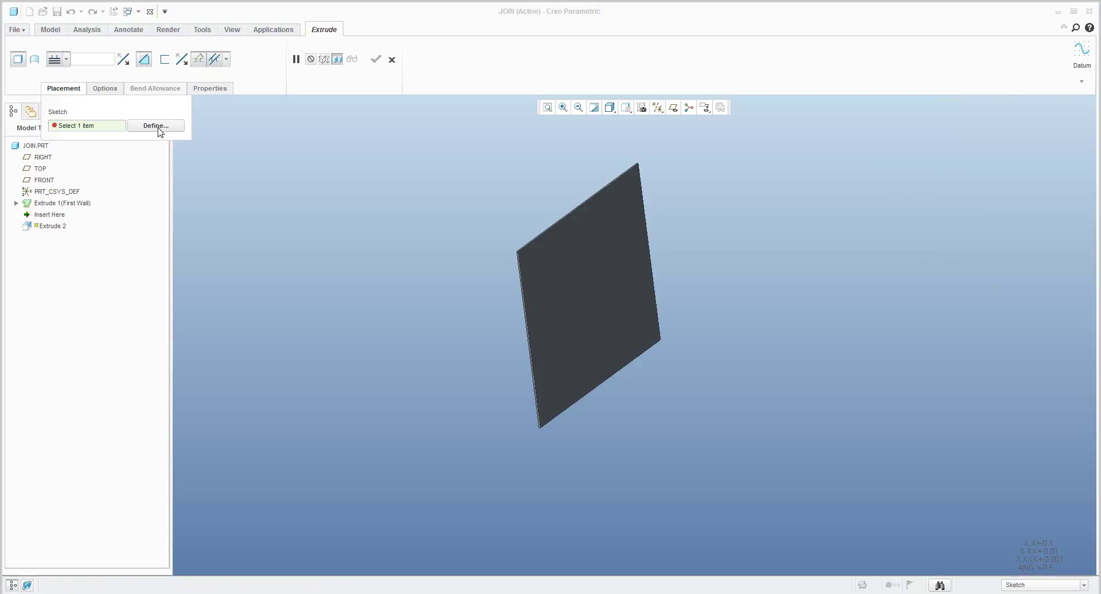
pyautogui.click(156, 126)
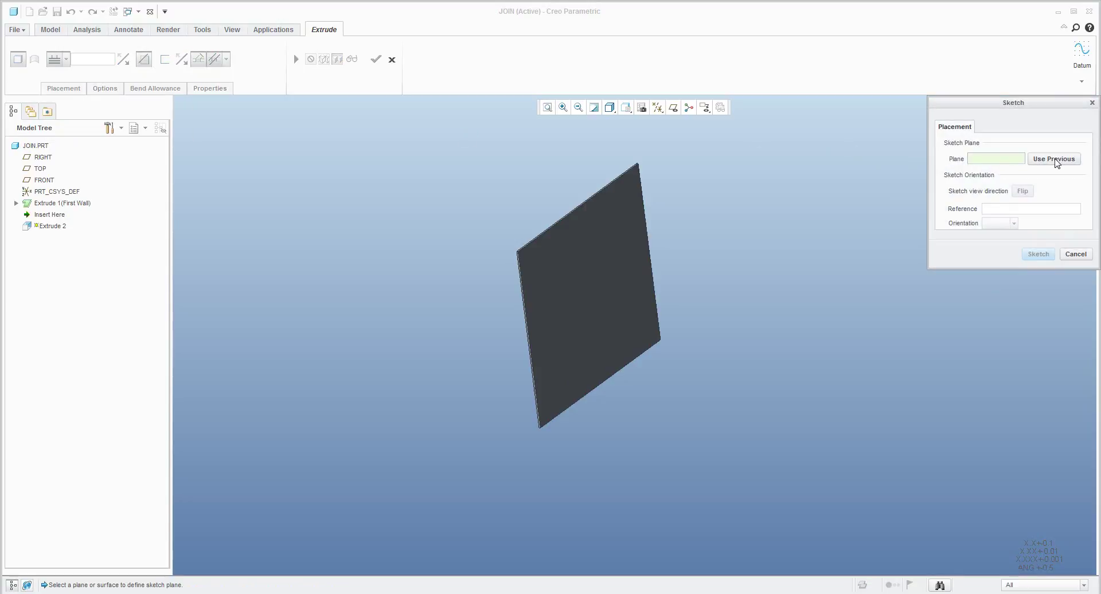
pyautogui.click(1055, 160)
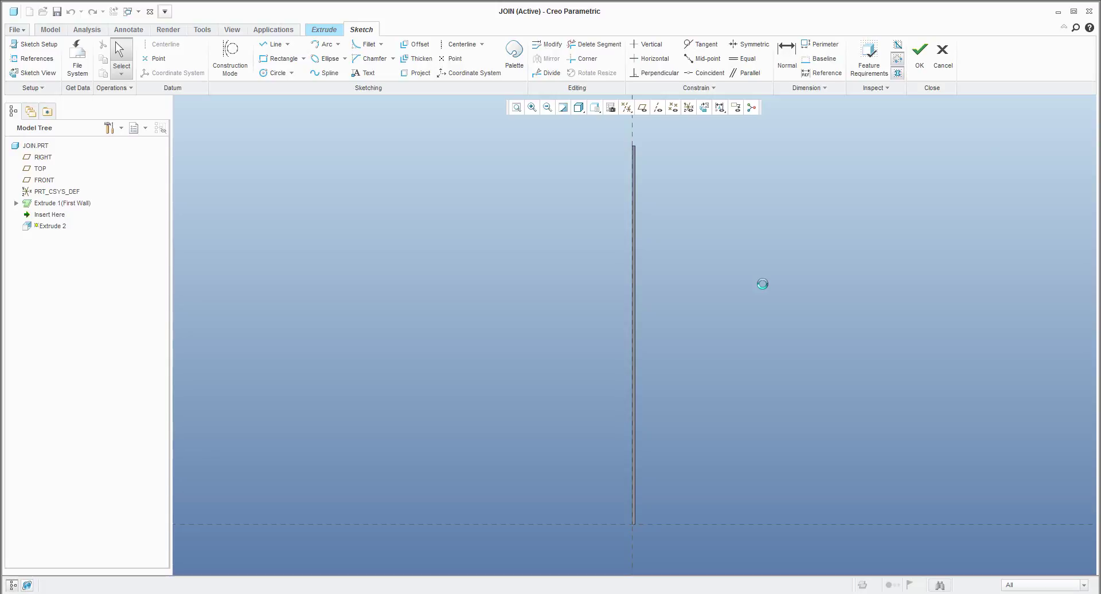
# - Sketch a slanted line running up-right across the first wall
pyautogui.click(273, 44)
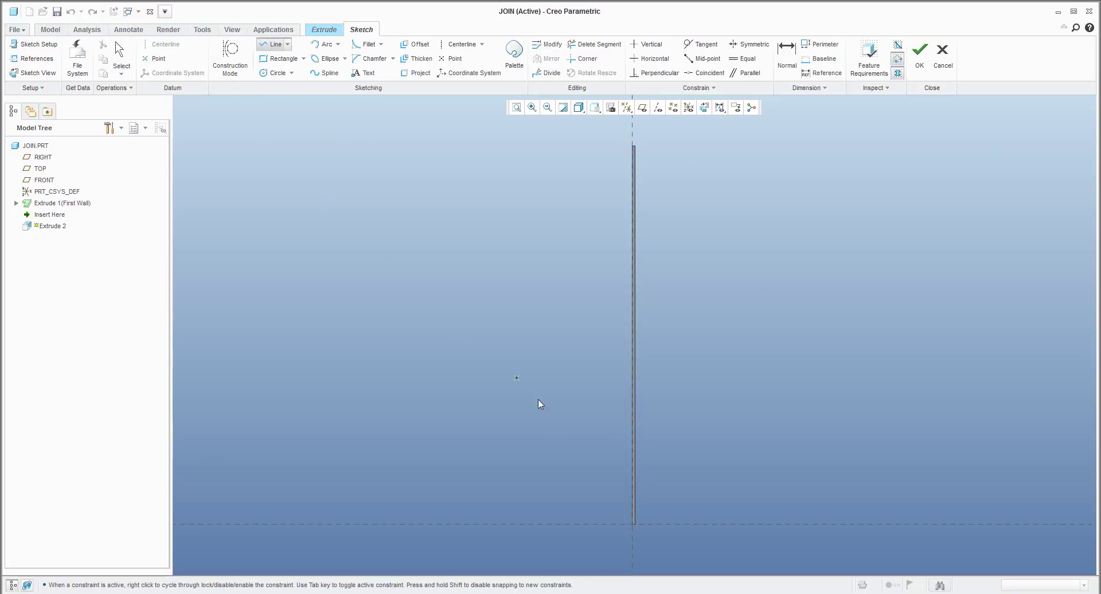
pyautogui.click(504, 423)
pyautogui.click(783, 222)
pyautogui.middleClick(834, 252)
pyautogui.click(920, 55)
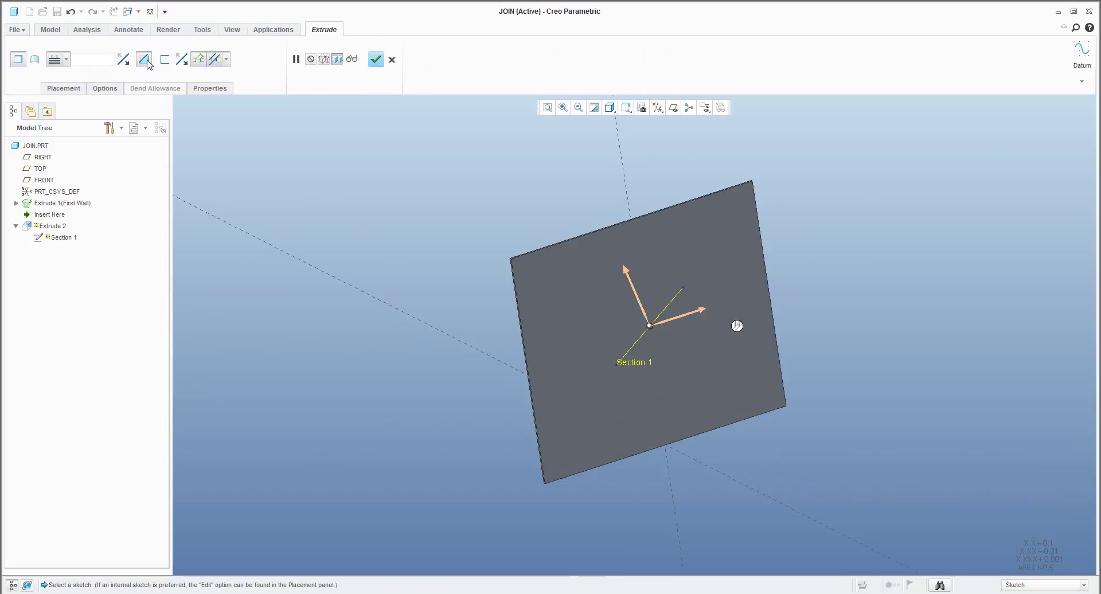
# - Extrude it as a thin wall, symmetric to 163.00 depth, and finish Extrude 2
pyautogui.click(144, 60)
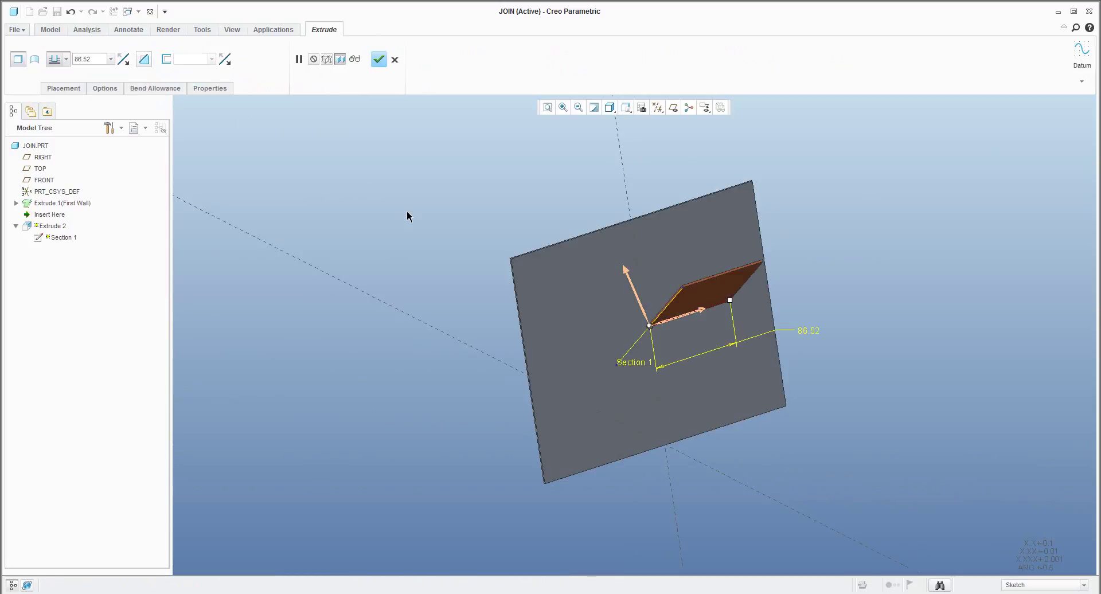
pyautogui.click(67, 60)
pyautogui.click(57, 92)
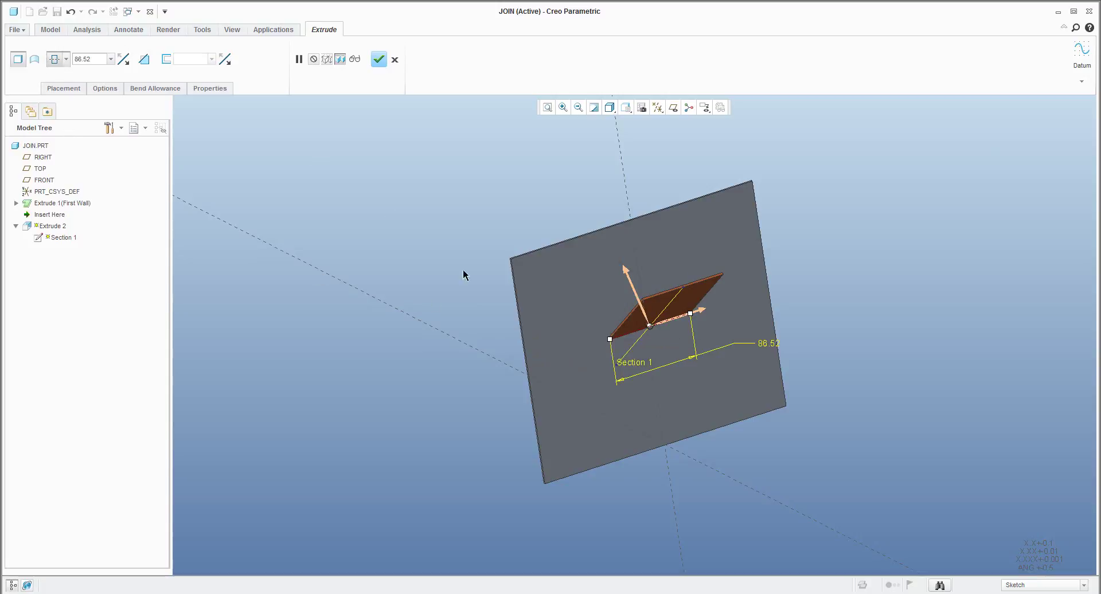
pyautogui.moveTo(548, 292); pyautogui.dragTo(578, 343, button='middle')
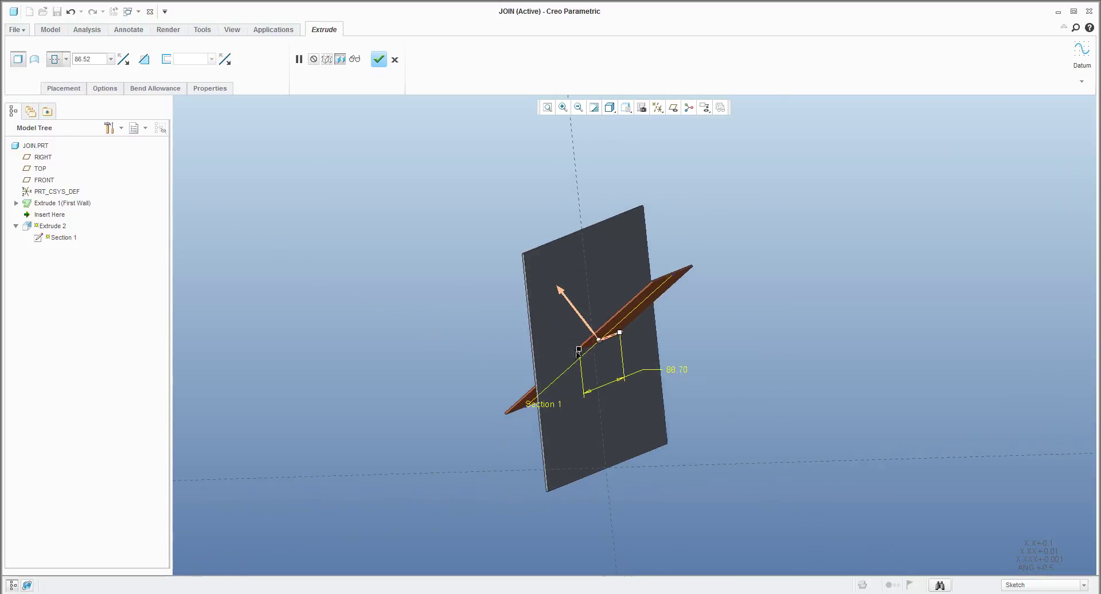
pyautogui.moveTo(574, 356); pyautogui.dragTo(608, 367)
pyautogui.moveTo(608, 368); pyautogui.dragTo(425, 155, button='middle')
pyautogui.click(379, 59)
# - Orbit to view both crossing walls and expand the sheet-metal Editing list
pyautogui.moveTo(484, 283); pyautogui.dragTo(401, 237, button='middle')
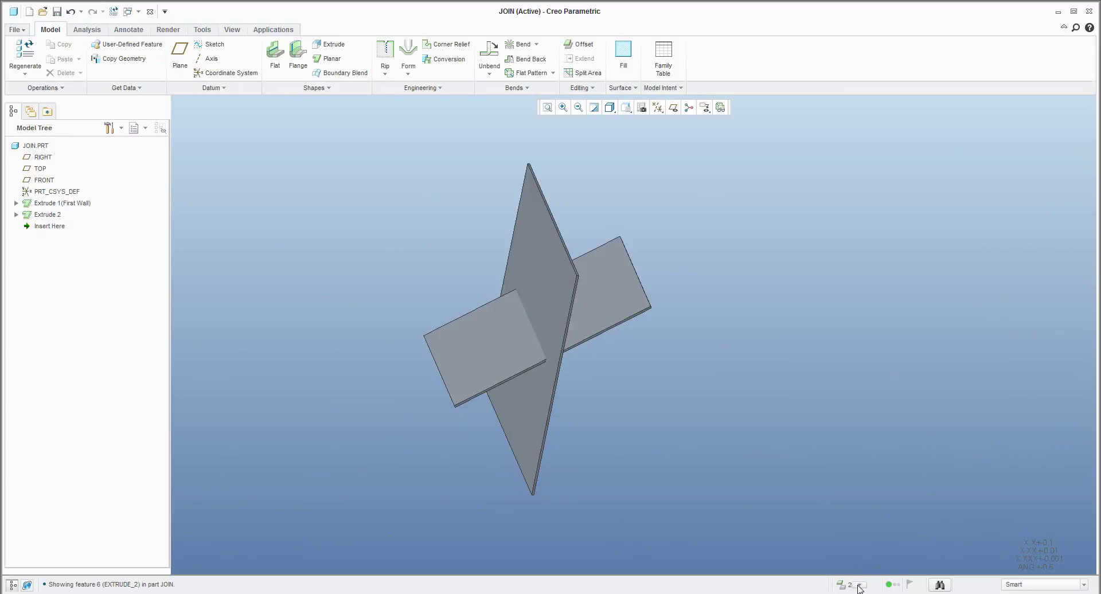
pyautogui.moveTo(860, 586)
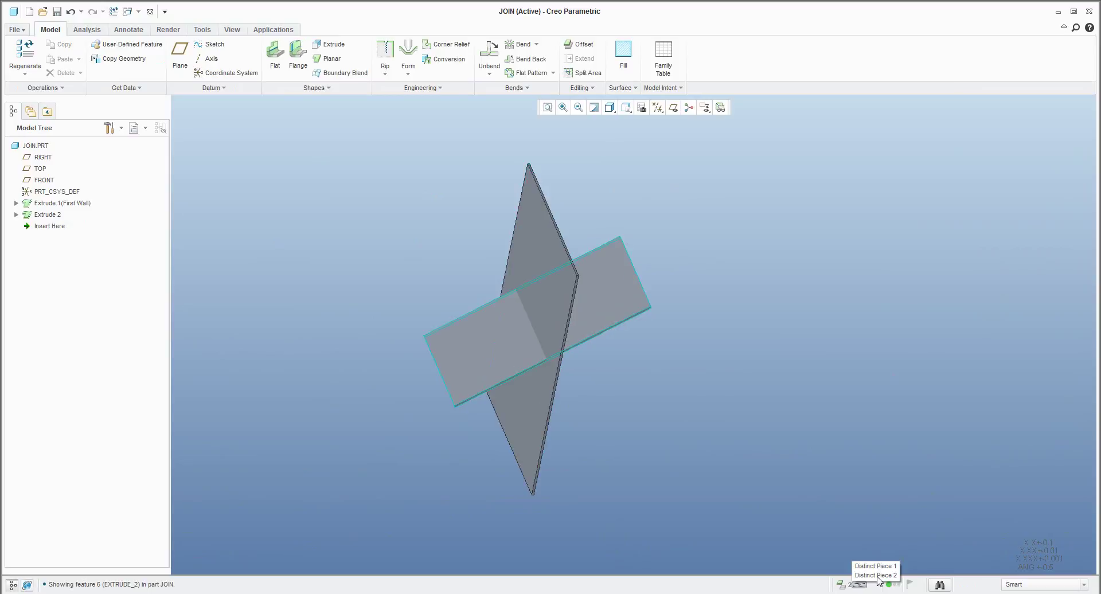
pyautogui.moveTo(739, 398)
pyautogui.mouseDown(button='middle')
pyautogui.moveTo(720, 383)
pyautogui.moveTo(736, 386)
pyautogui.mouseUp(button='middle')
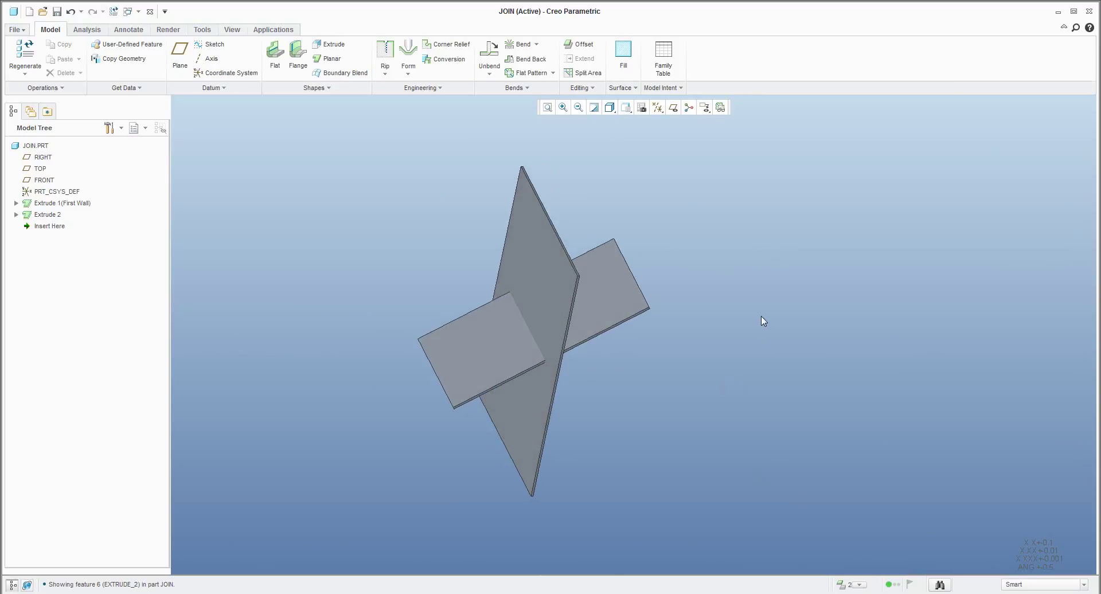
pyautogui.click(592, 90)
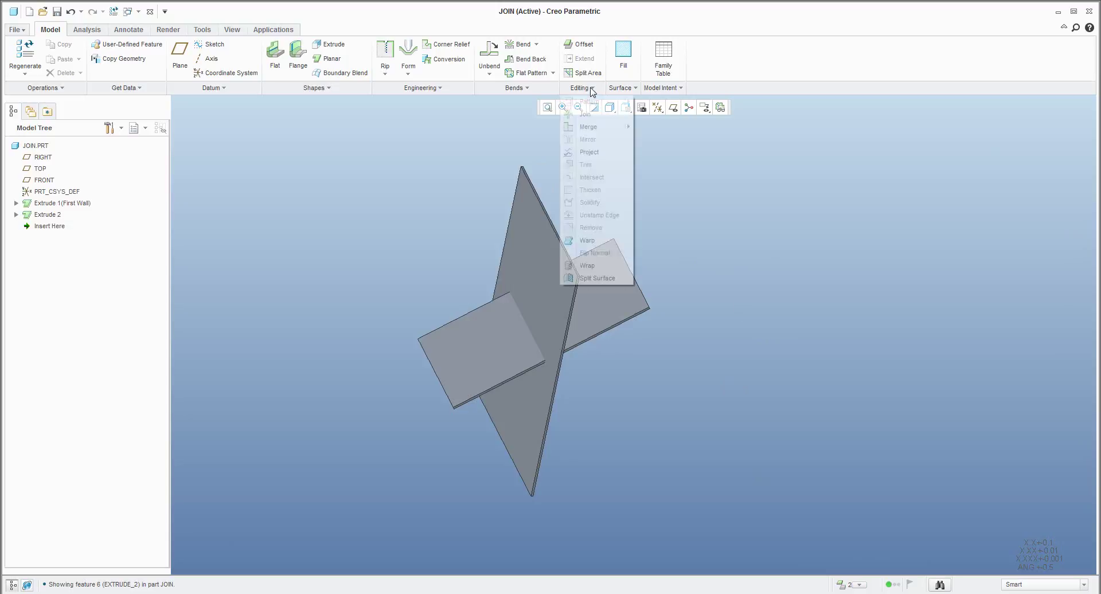
# - Start a Join picking the Extrude 2 wall, then the first wall, and inspect the preview
pyautogui.click(597, 117)
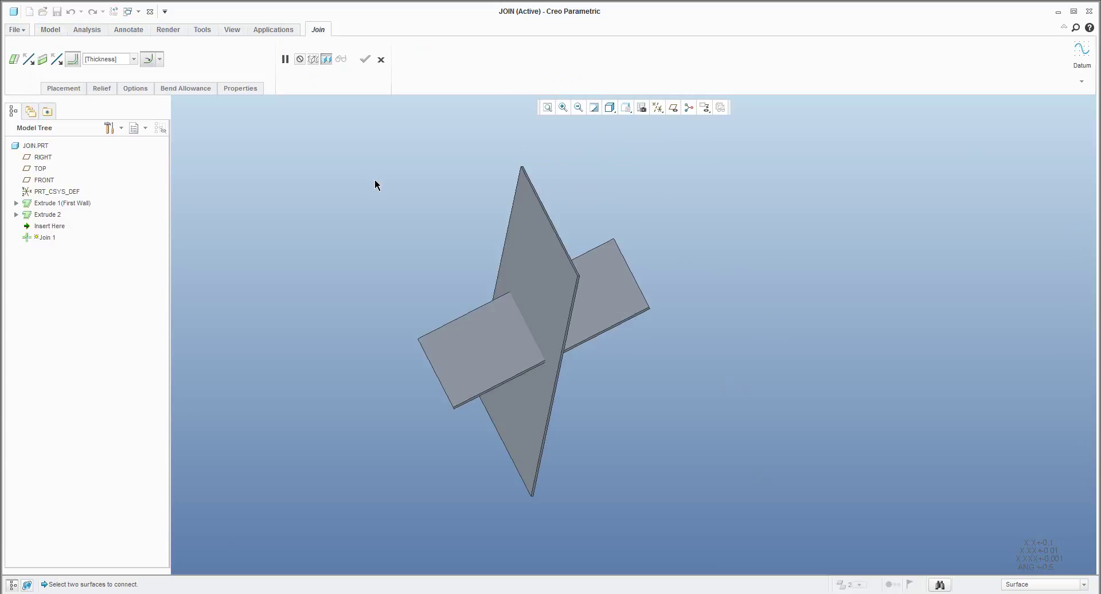
pyautogui.click(491, 347)
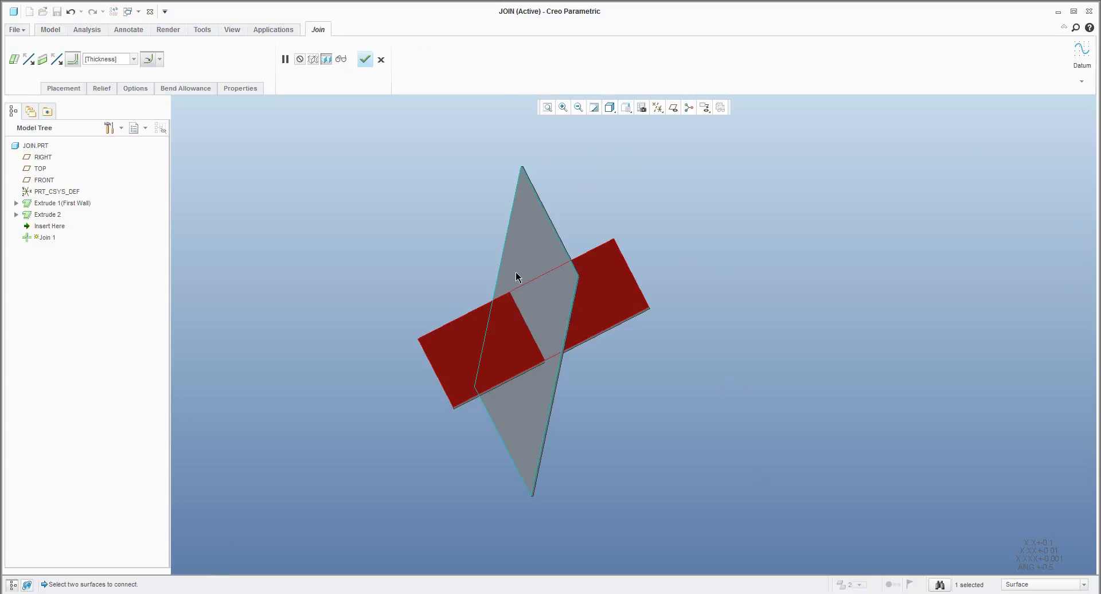
pyautogui.click(520, 259)
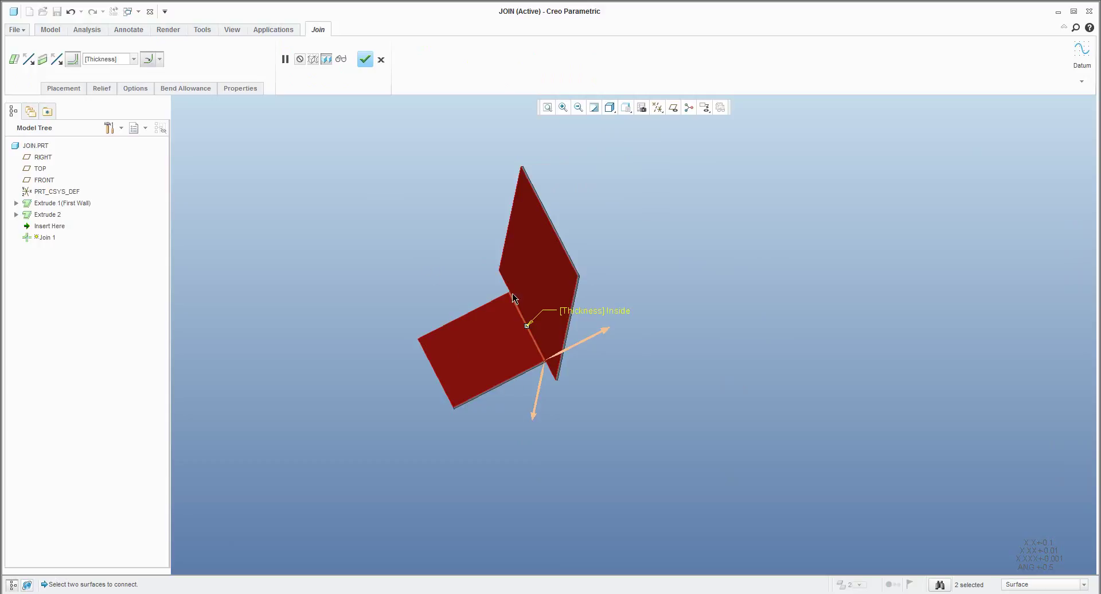
pyautogui.moveTo(621, 395); pyautogui.dragTo(555, 476, button='middle')
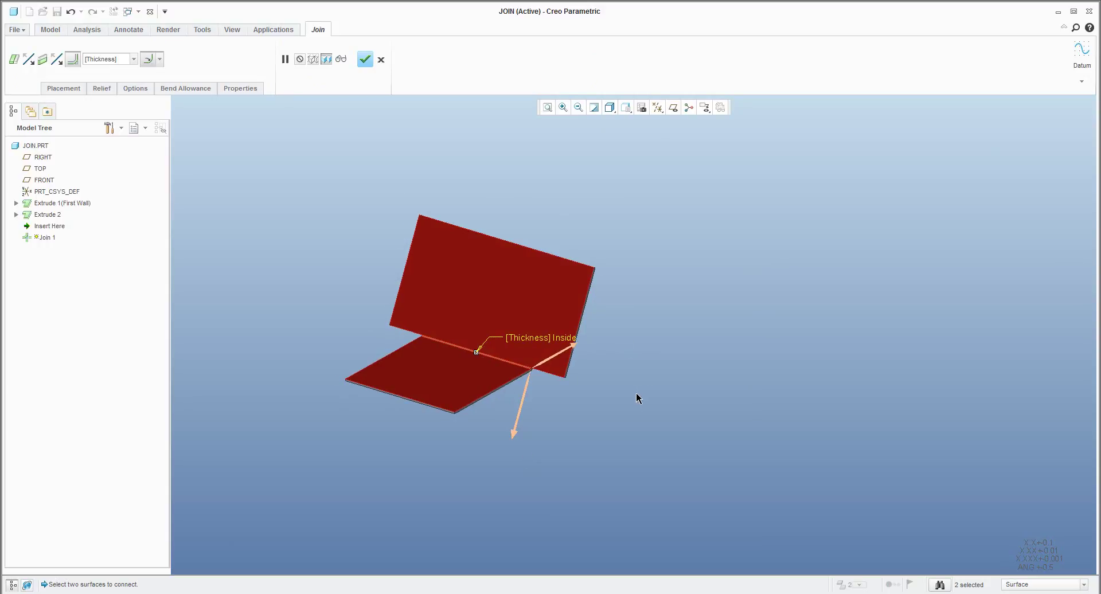
pyautogui.moveTo(635, 398)
pyautogui.mouseDown(button='middle')
pyautogui.moveTo(610, 398)
pyautogui.moveTo(618, 405)
pyautogui.mouseUp(button='middle')
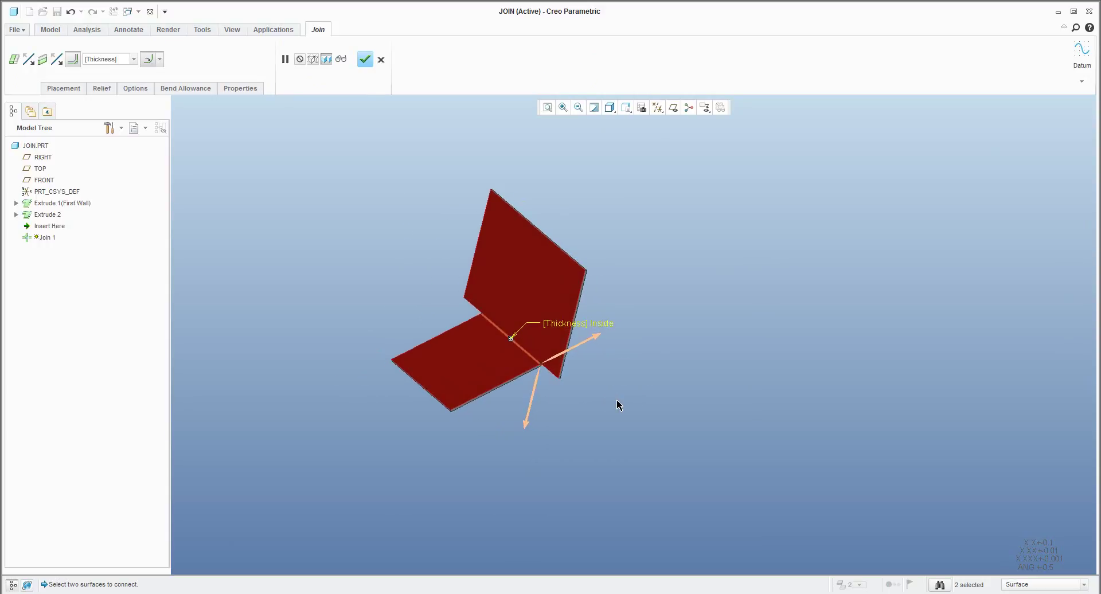
pyautogui.scroll(2, 520, 370)
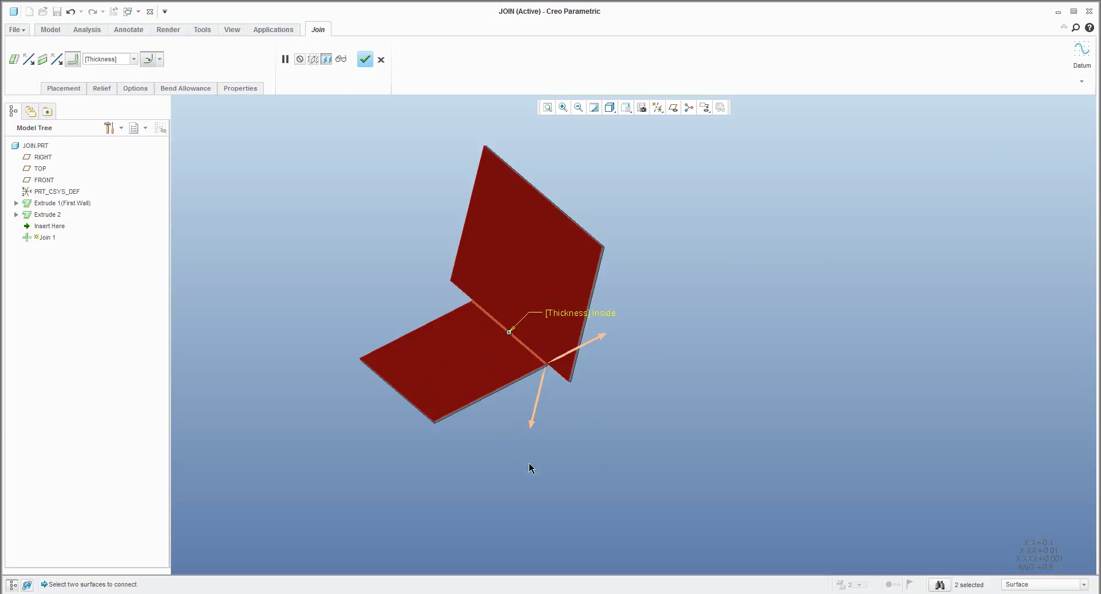
pyautogui.click(531, 416)
pyautogui.click(587, 346)
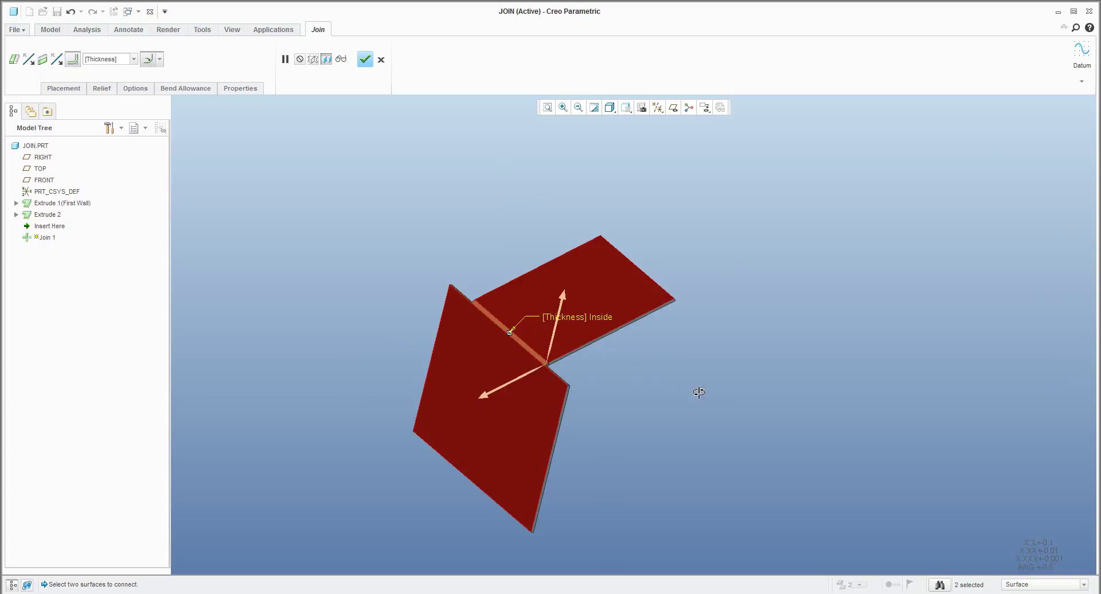
pyautogui.moveTo(700, 391); pyautogui.dragTo(688, 396, button='middle')
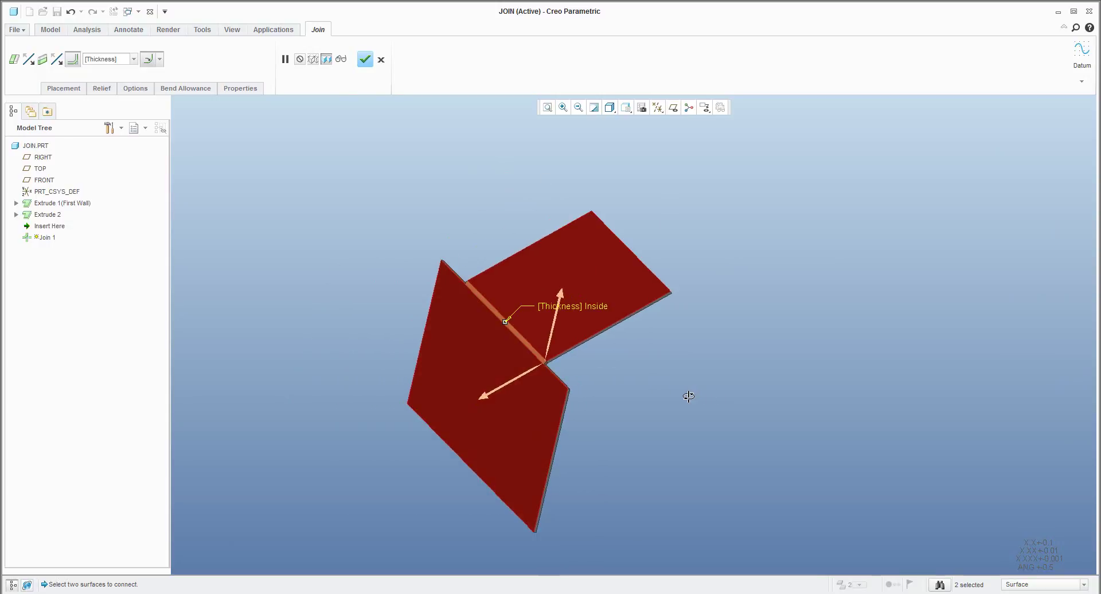
pyautogui.click(57, 60)
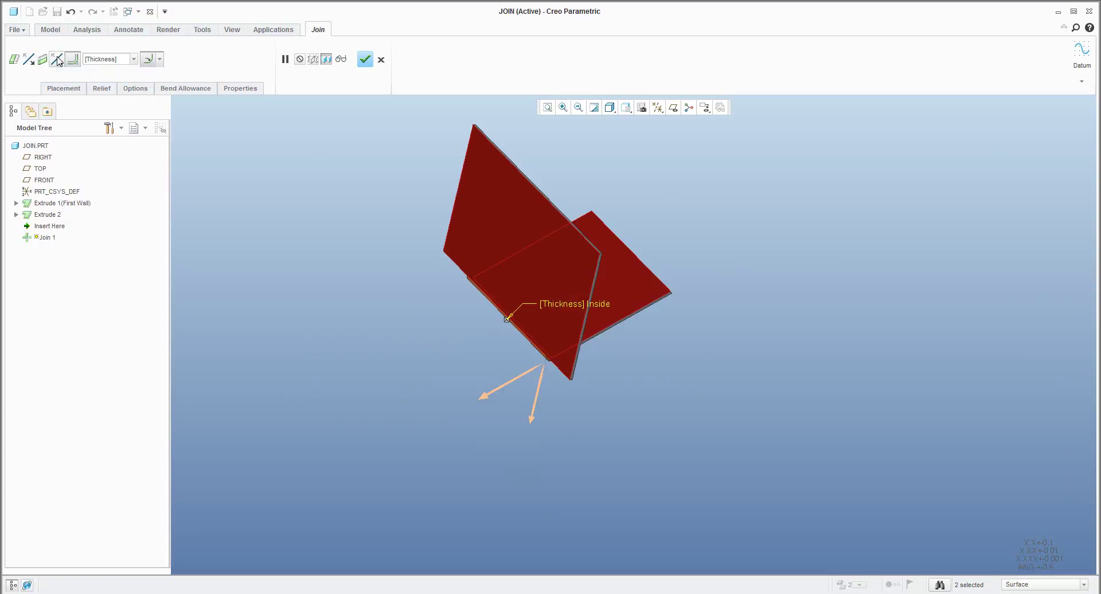
pyautogui.click(29, 59)
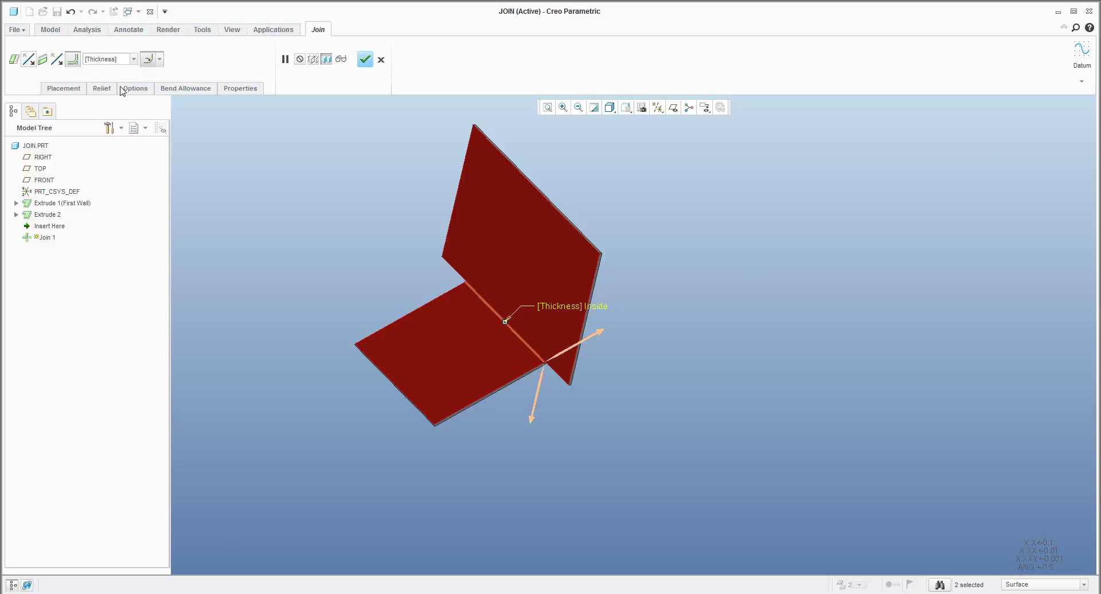
# - Leave the join relief type at Rip and bring up the join's Options settings
pyautogui.click(101, 88)
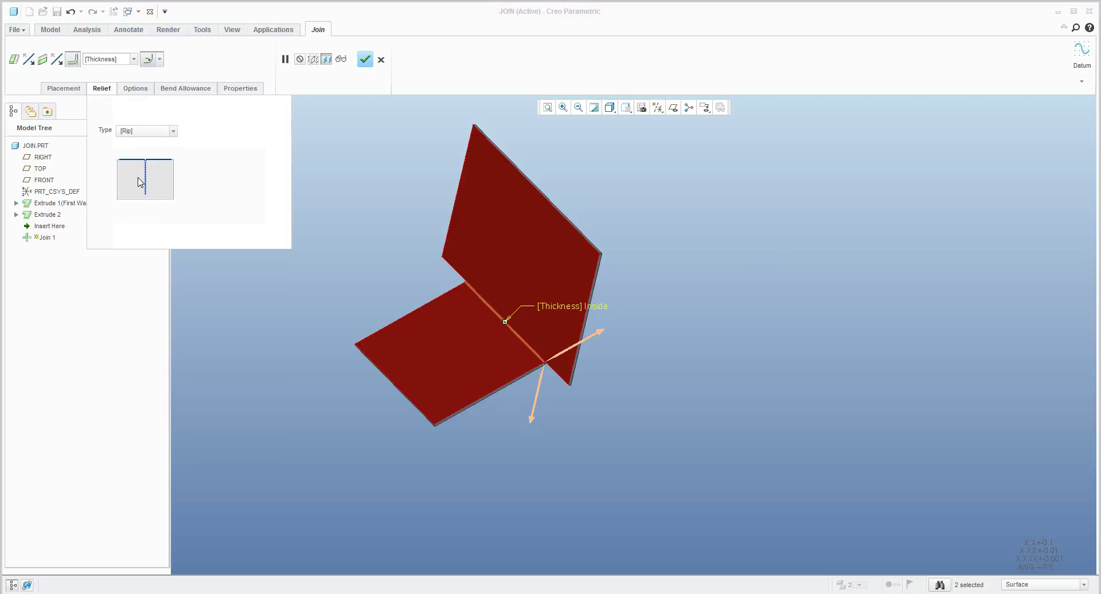
pyautogui.click(170, 133)
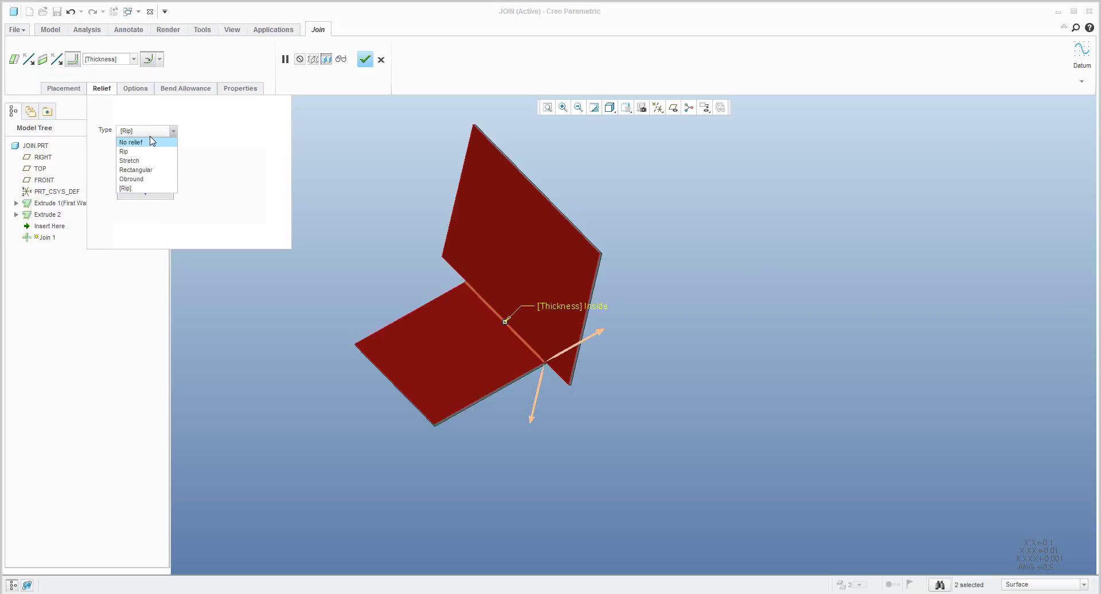
pyautogui.click(152, 131)
pyautogui.click(136, 89)
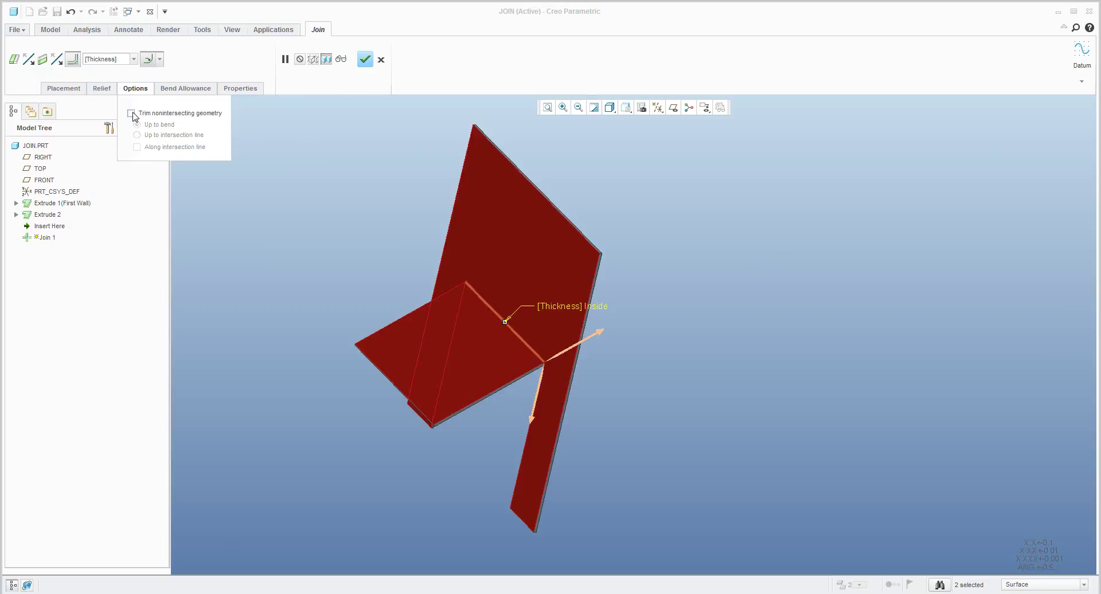
# - Turn off Trim nonintersecting geometry and flip the joined wall to the other side
pyautogui.click(133, 114)
pyautogui.moveTo(577, 347); pyautogui.dragTo(639, 264, button='middle')
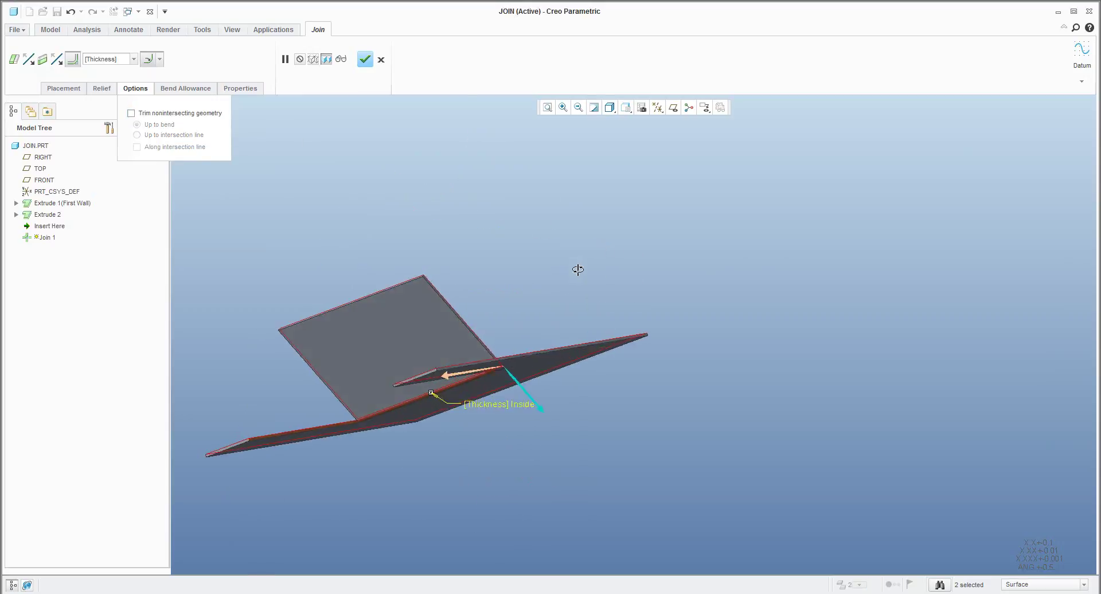
pyautogui.moveTo(577, 277); pyautogui.dragTo(419, 384, button='middle')
pyautogui.click(529, 360)
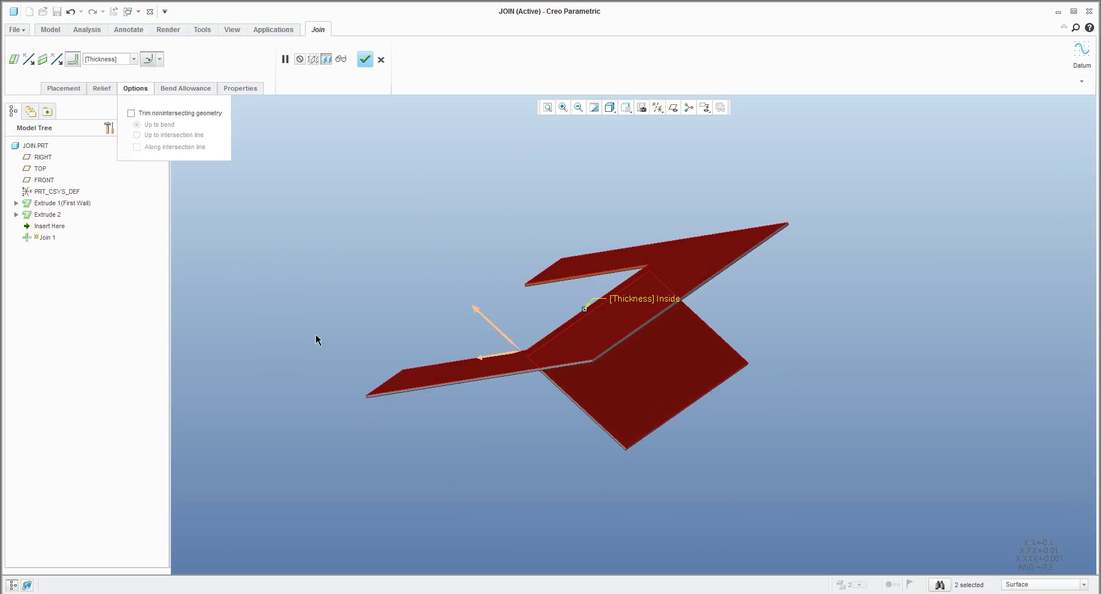
pyautogui.keyDown('ctrl'); pyautogui.moveTo(510, 356); pyautogui.dragTo(563, 413, button='middle'); pyautogui.keyUp('ctrl')
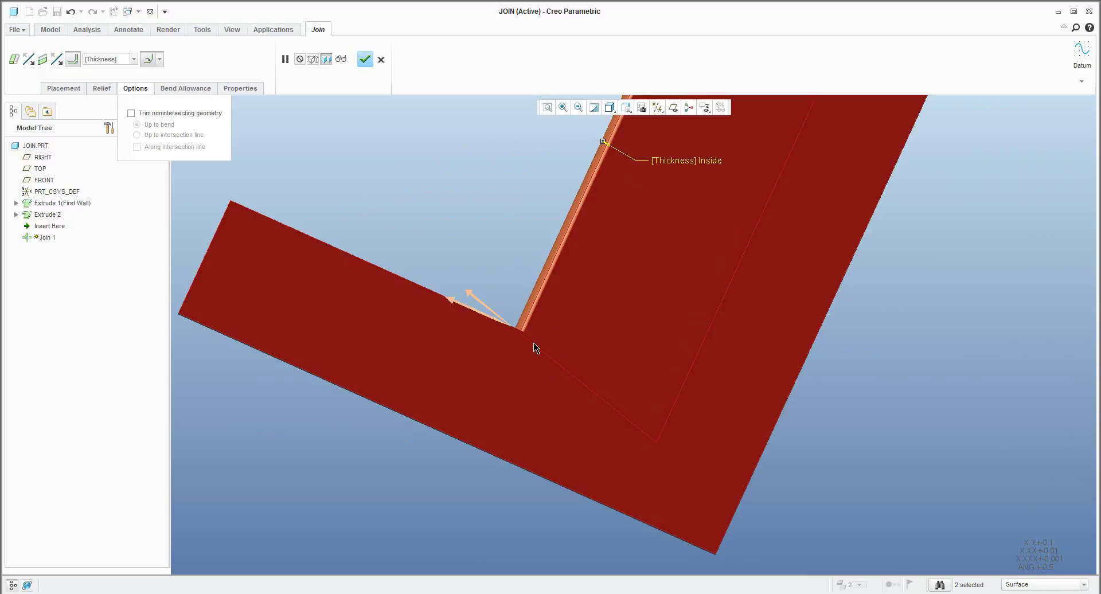
# - Set the join relief type to Rectangular and complete Join 1
pyautogui.click(101, 90)
pyautogui.click(154, 136)
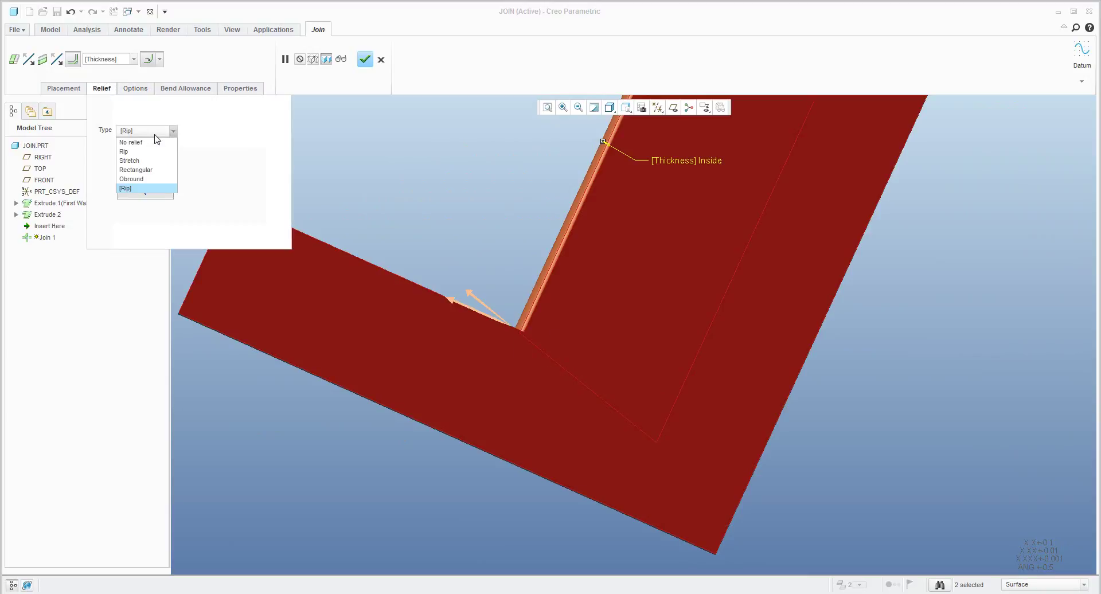
pyautogui.click(153, 171)
pyautogui.scroll(3, 524, 335)
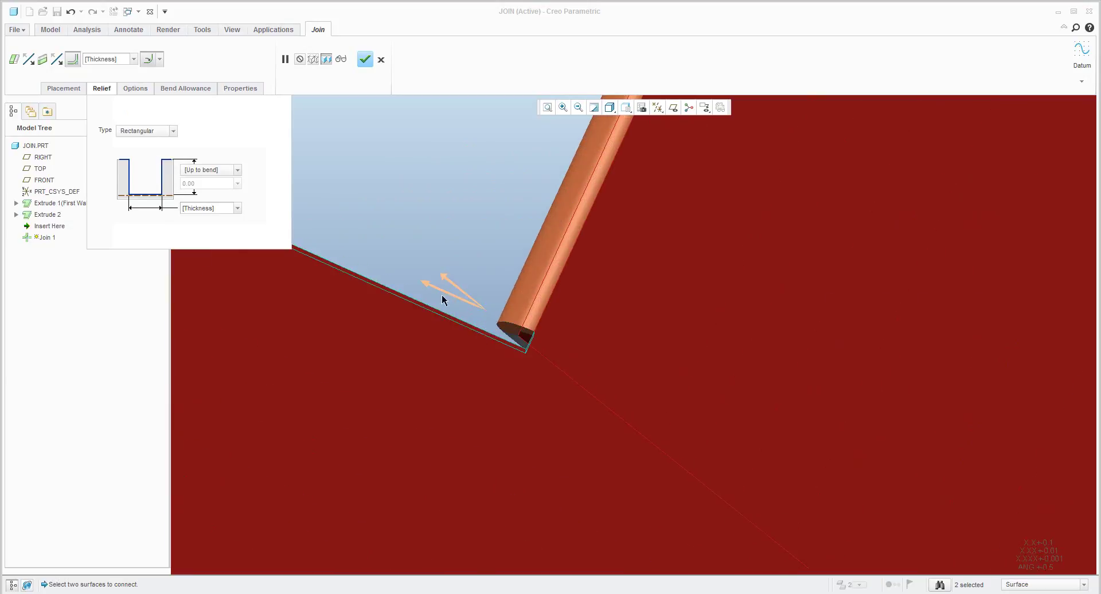
pyautogui.scroll(-6, 524, 336)
pyautogui.moveTo(524, 337); pyautogui.dragTo(504, 261, button='middle')
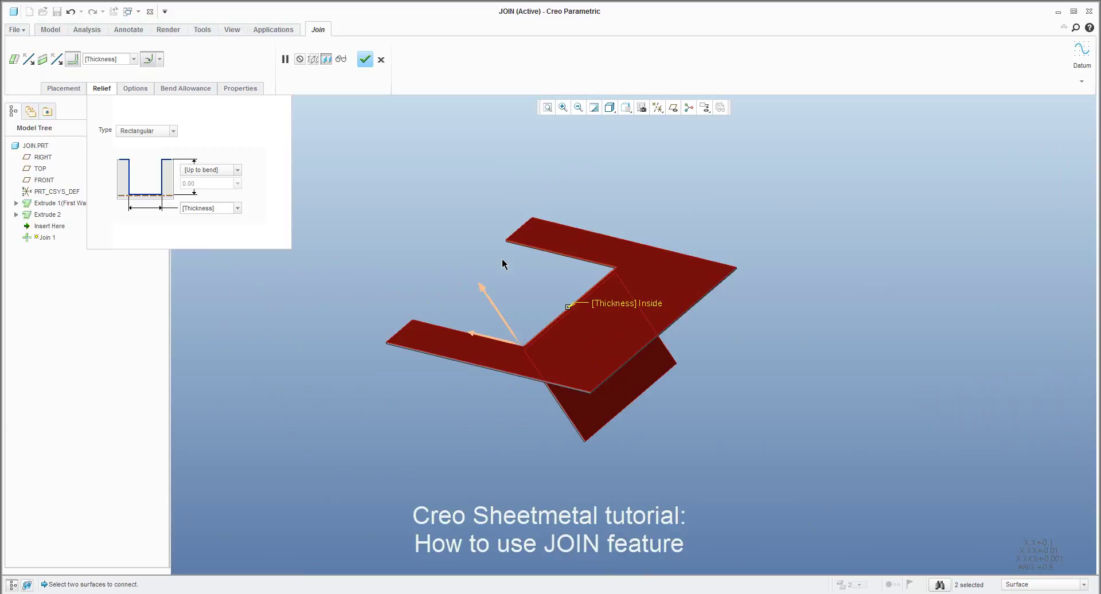
pyautogui.click(364, 59)
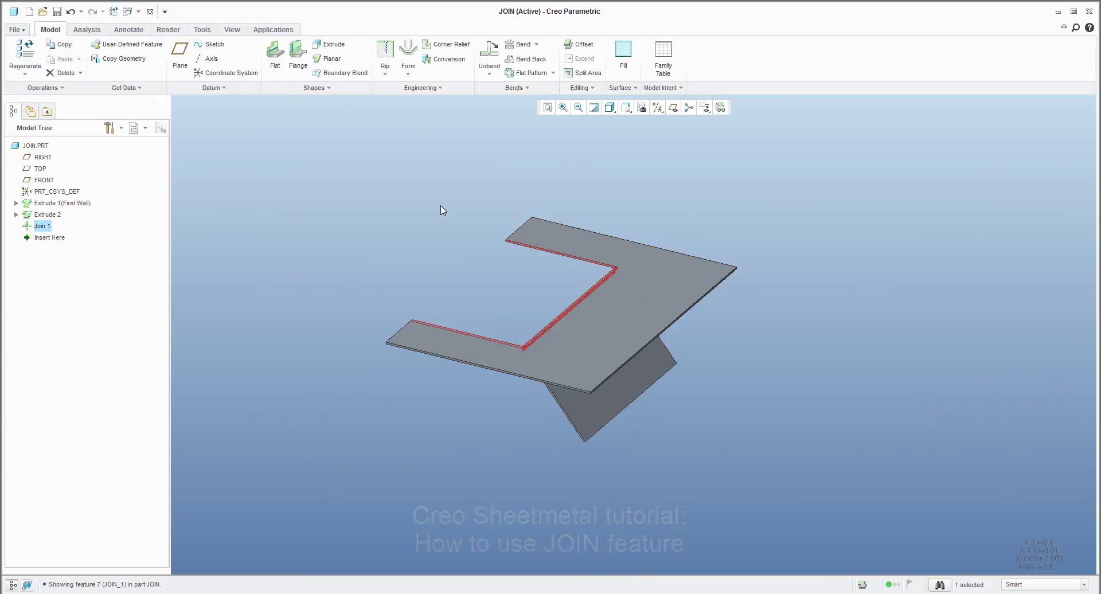